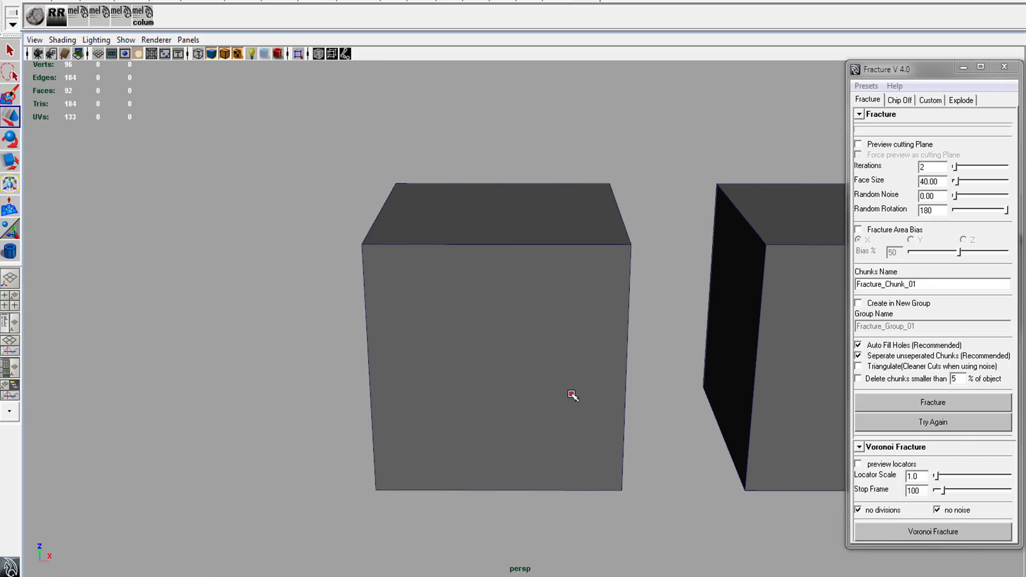
Select the leftmost cube, turn on its preview locators and show the scene in wireframe.
click(572, 395)
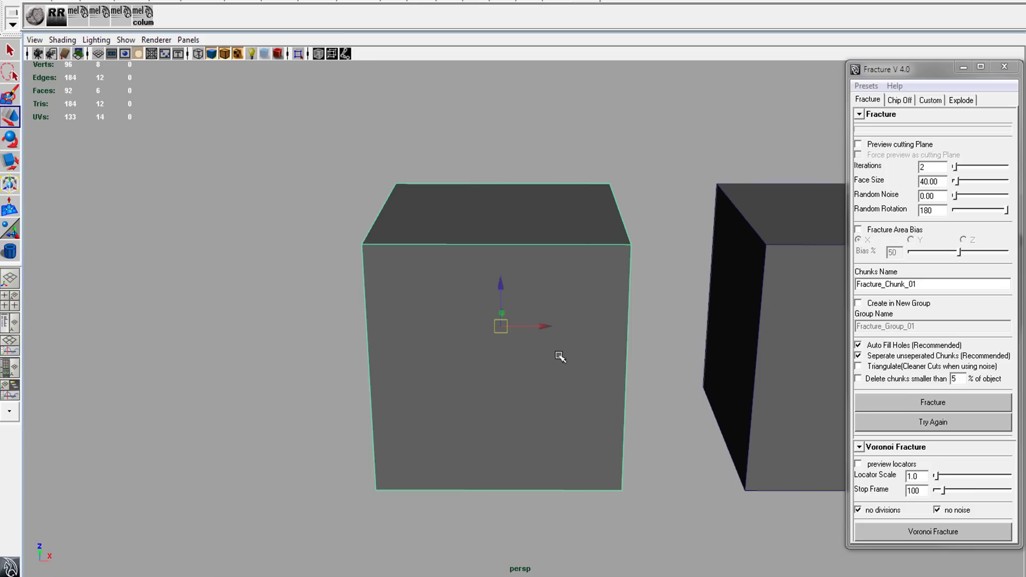
alt+drag(665, 321, 649, 299)
click(649, 311)
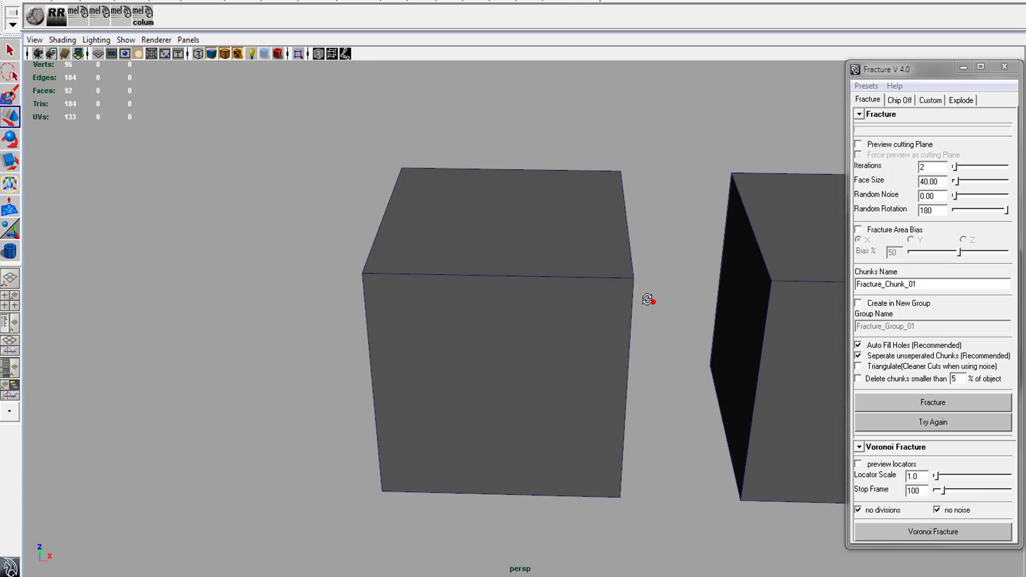
click(561, 338)
mouse_move(609, 389)
alt+mouse_down()
mouse_move(672, 374)
mouse_move(624, 369)
mouse_move(584, 389)
mouse_move(570, 383)
mouse_move(593, 396)
mouse_move(583, 402)
mouse_move(556, 401)
mouse_move(545, 344)
alt+mouse_up()
click(888, 464)
key(4)
alt+drag(517, 378, 482, 387)
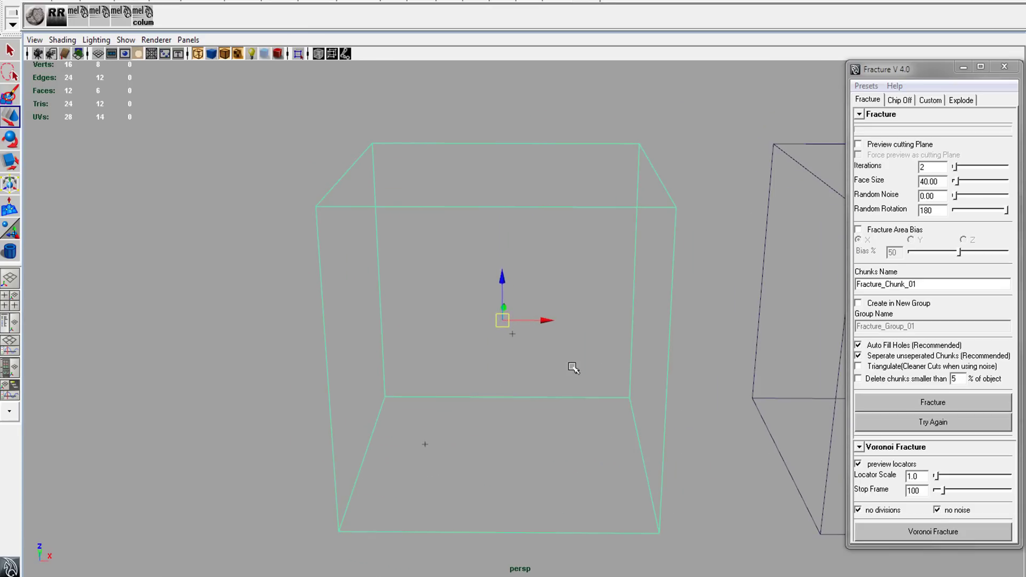
scroll(594, 360, down, 3)
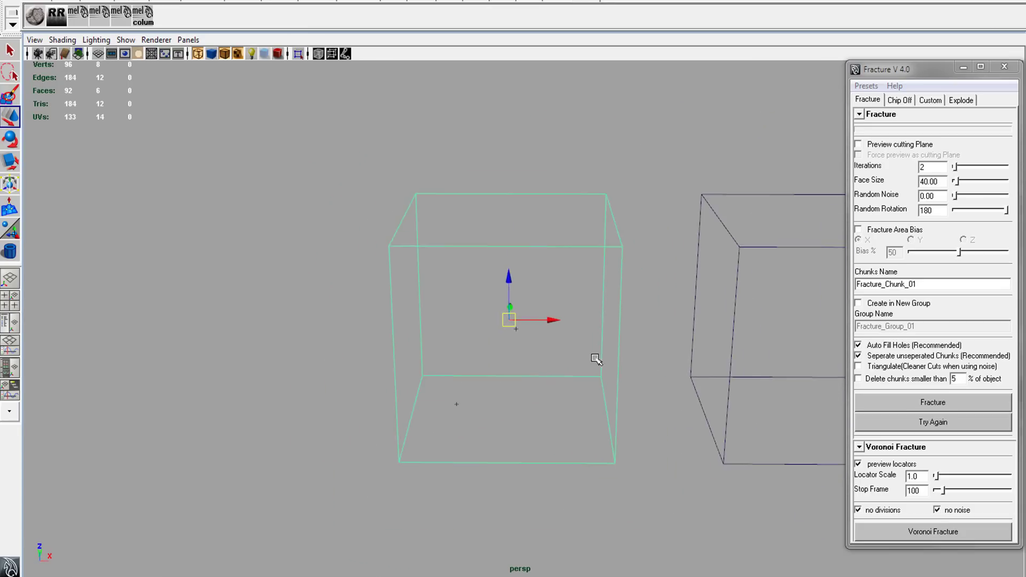
Set the fracture iterations to 20 and enlarge the preview locators to a scale of 7.8.
click(927, 168)
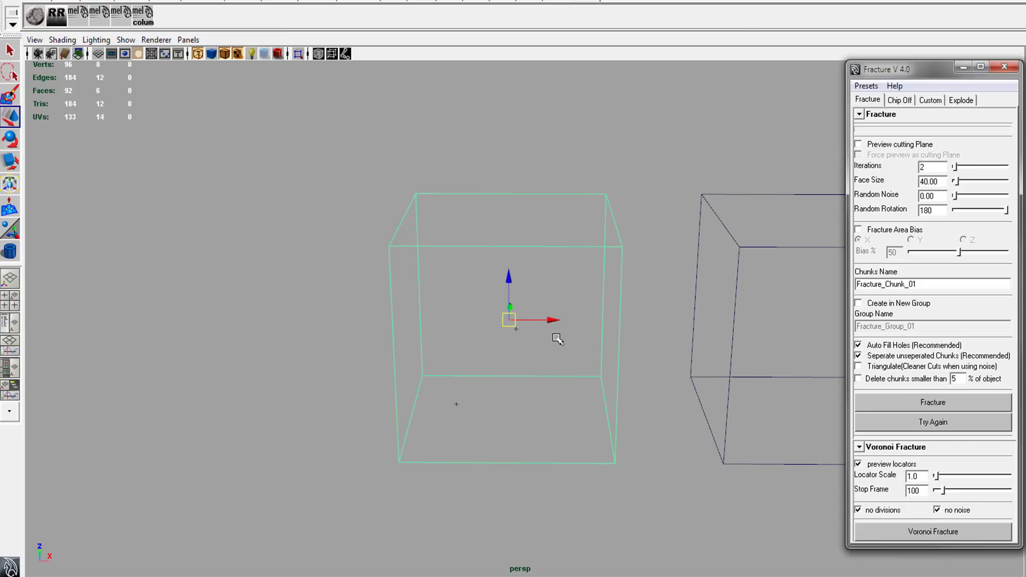
text(0)
key(Return)
alt+drag(556, 382, 672, 354)
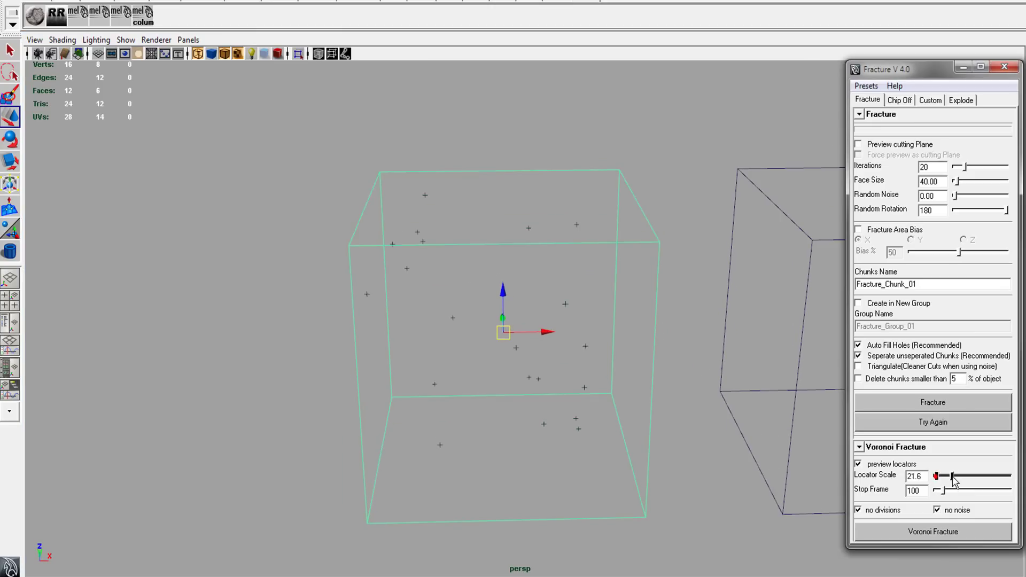
drag(937, 481, 944, 484)
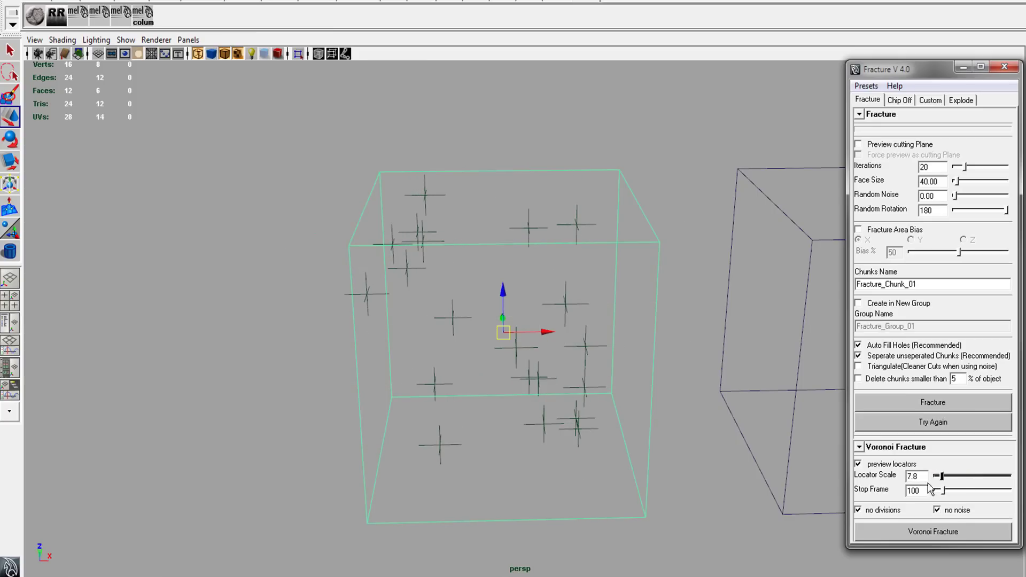
alt+drag(641, 434, 675, 415)
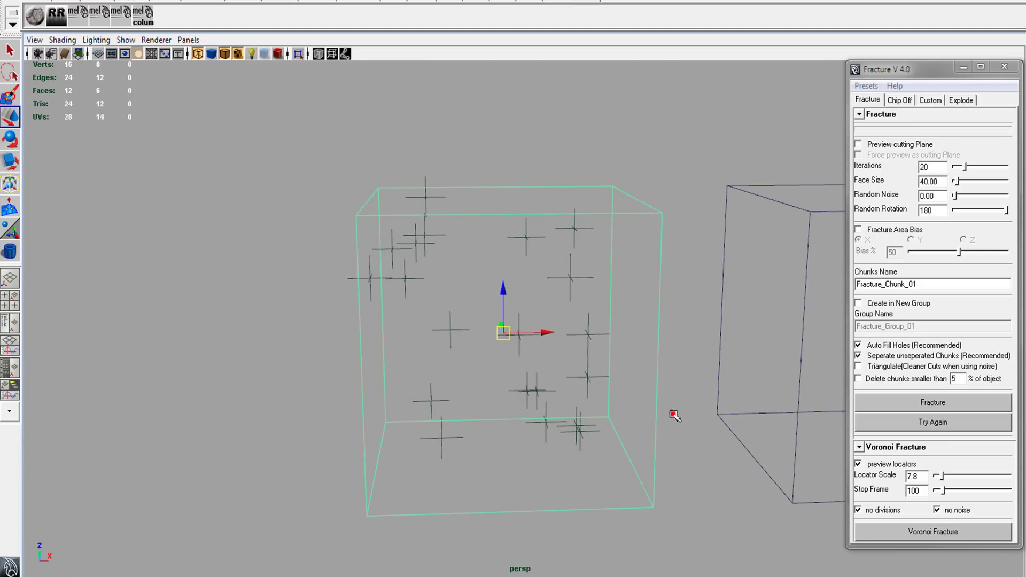
Raise the Voronoi stop frame to 819 and examine how the preview locators spread around the cube.
drag(945, 491, 997, 494)
alt+drag(645, 431, 686, 440)
alt+right_drag(687, 440, 633, 370)
alt+drag(632, 371, 603, 389)
alt+right_drag(492, 331, 550, 351)
alt+drag(549, 351, 511, 340)
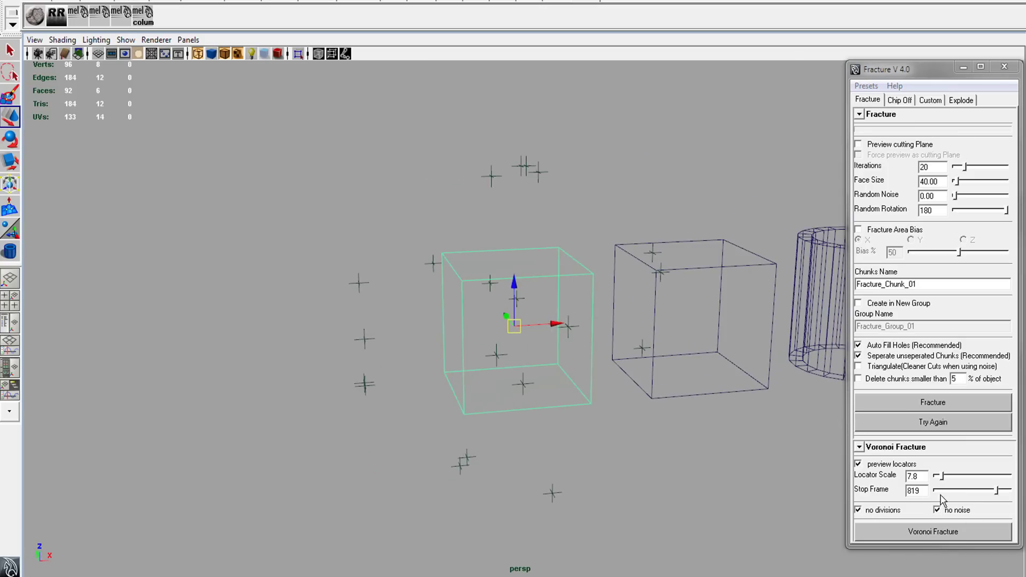
alt+right_drag(586, 422, 608, 435)
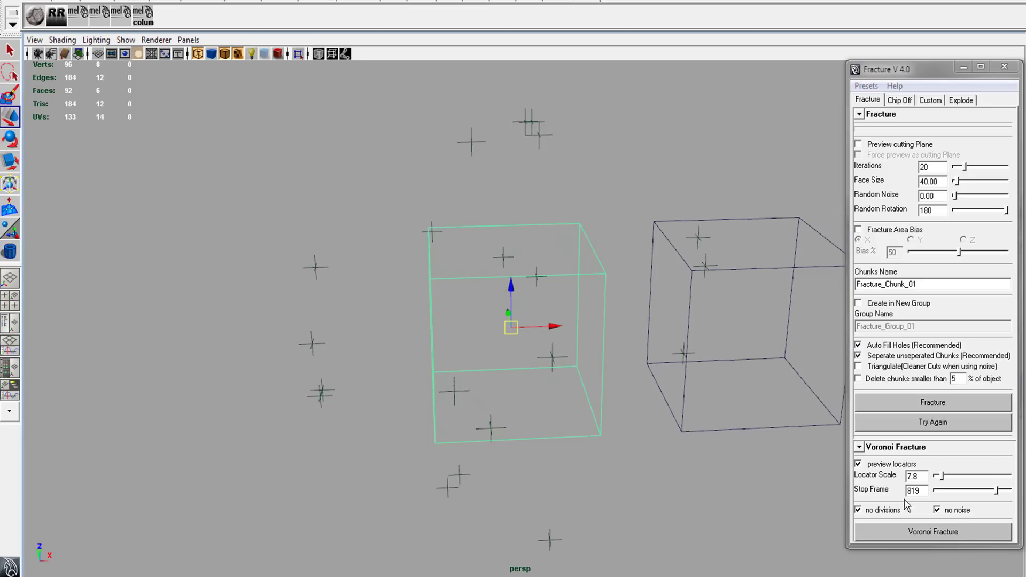
Set the stop frame to 100, return to shaded display and Voronoi fracture the leftmost cube.
double_click(925, 491)
text(100)
key(Return)
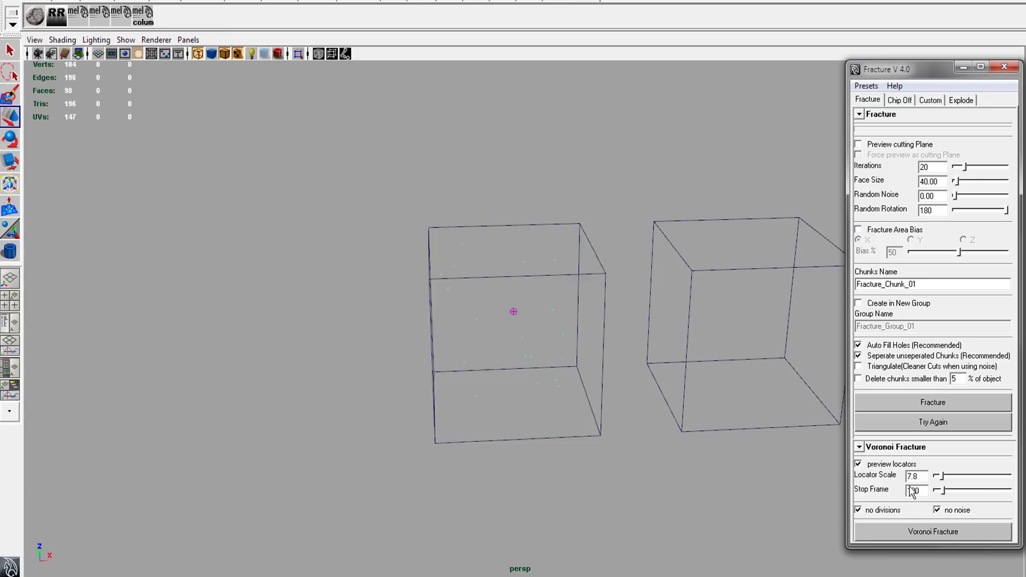
alt+drag(513, 452, 600, 438)
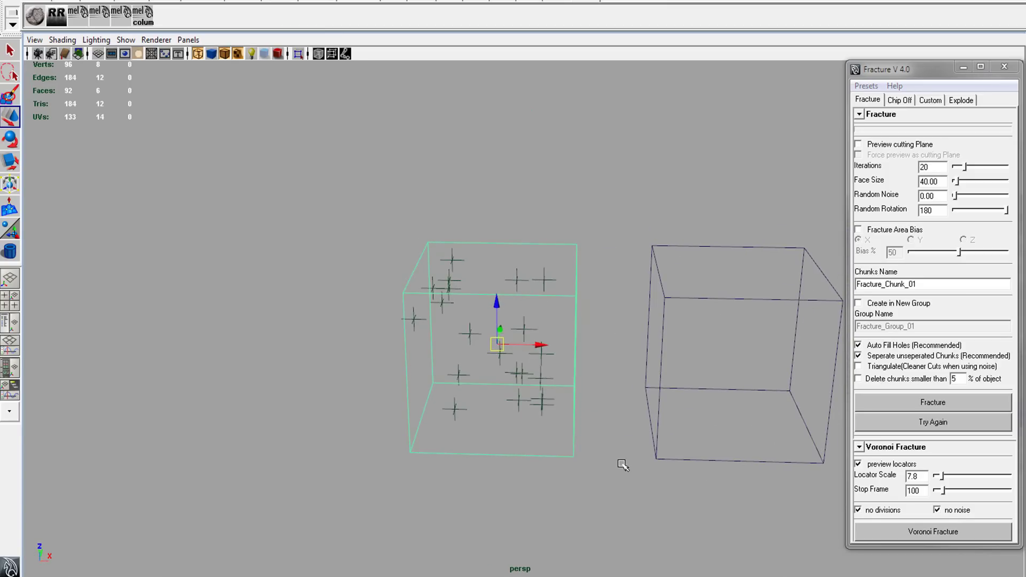
key(5)
click(930, 534)
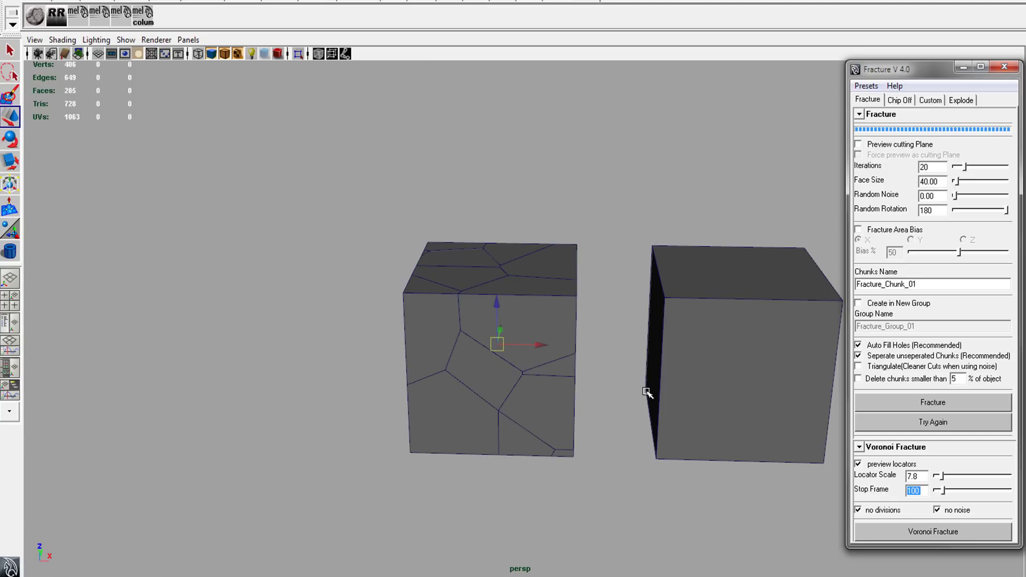
alt+drag(327, 427, 459, 384)
click(459, 372)
Select the second cube and Voronoi fracture it with a stop frame of 200.
alt+drag(660, 373, 522, 369)
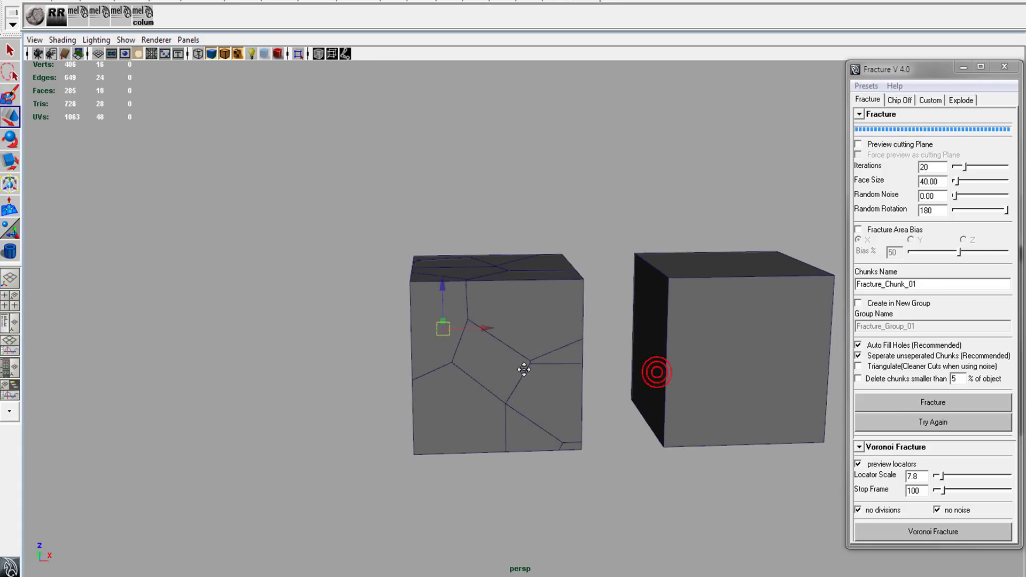
alt+middle_drag(657, 370, 513, 361)
alt+drag(513, 362, 516, 359)
click(565, 353)
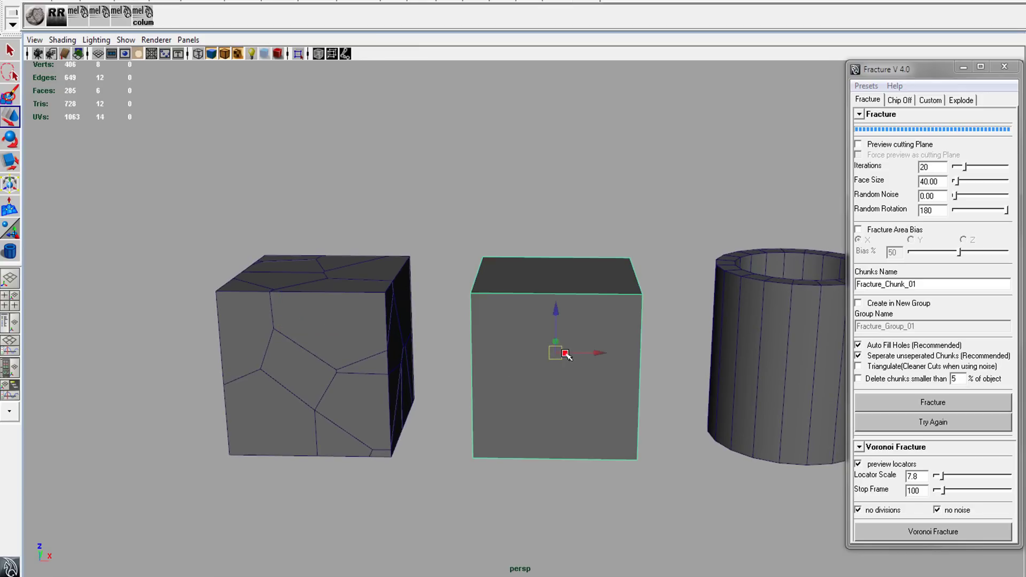
double_click(921, 491)
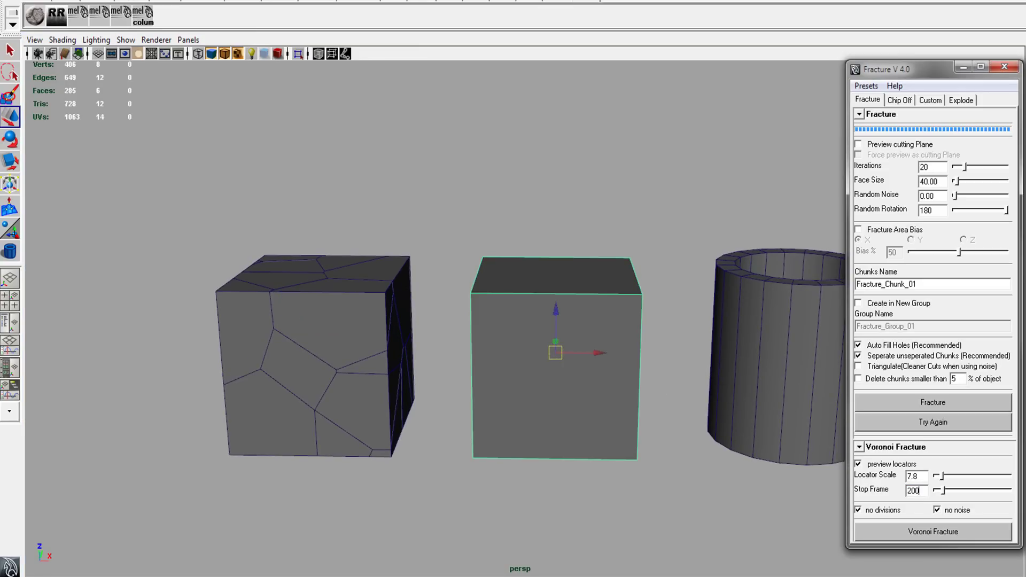
text(200)
key(Return)
alt+drag(518, 384, 529, 414)
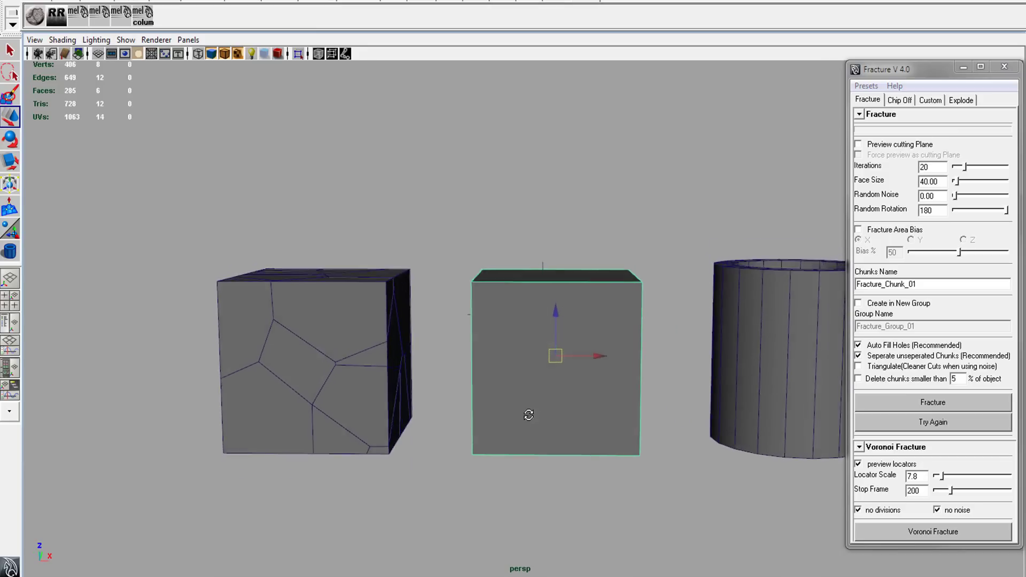
click(927, 534)
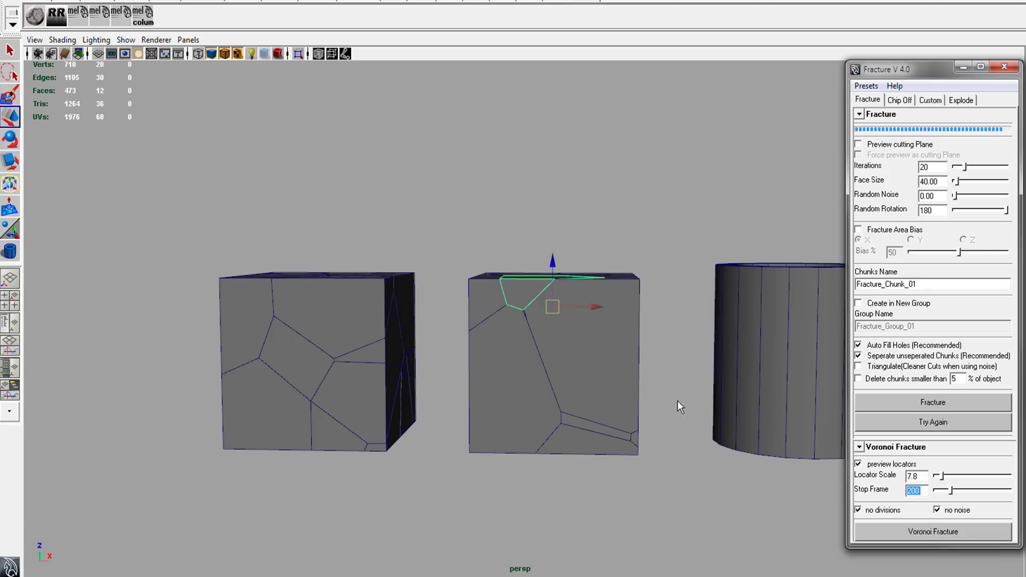
alt+drag(551, 354, 570, 378)
alt+drag(474, 284, 540, 338)
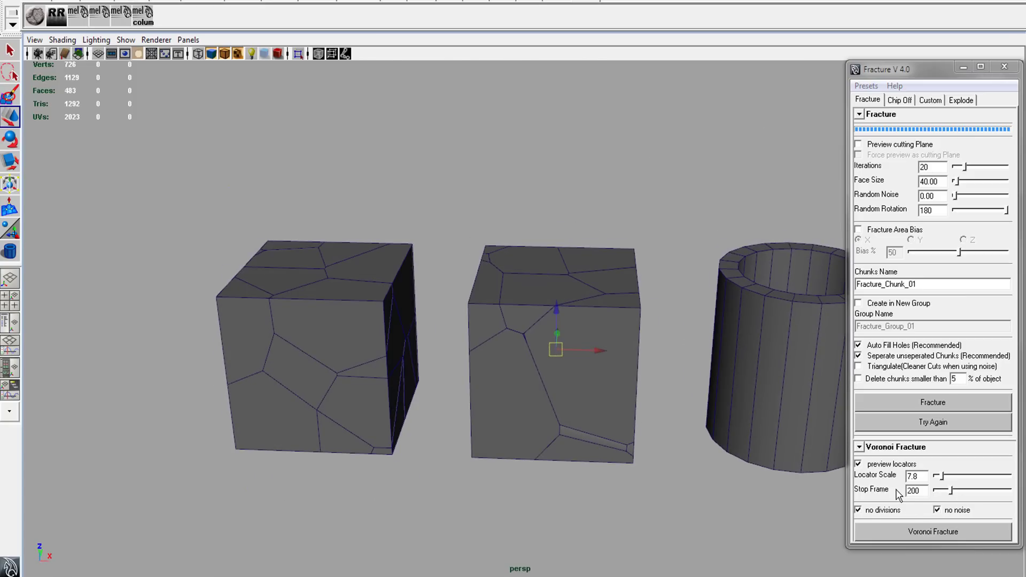
Select the hollow cylinder, regenerate its preview locators and examine their distribution around the tube.
alt+drag(634, 385, 566, 374)
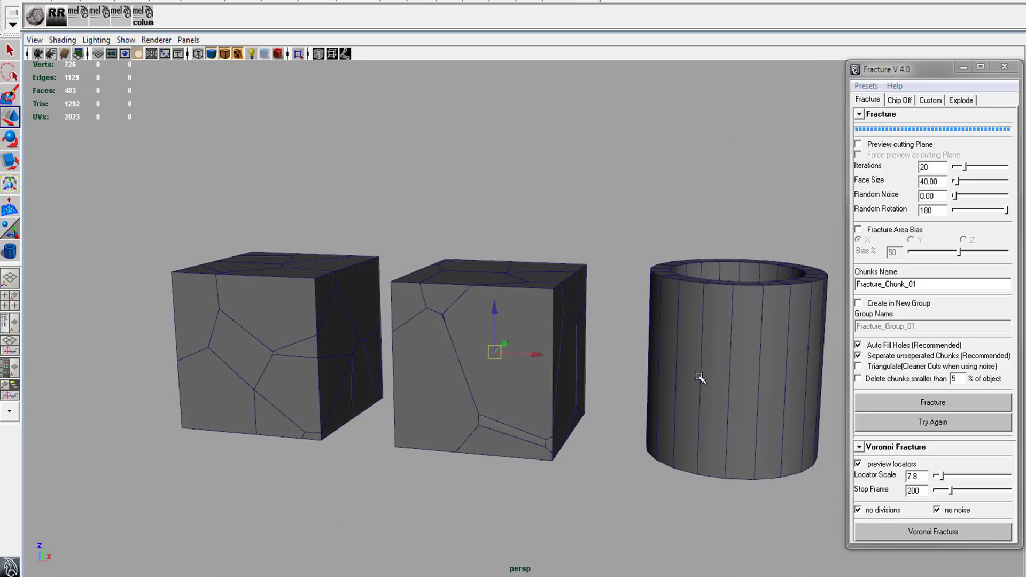
alt+middle_drag(700, 378, 556, 366)
scroll(550, 366, up, 3)
mouse_move(550, 366)
alt+mouse_down()
mouse_move(614, 366)
mouse_move(561, 367)
mouse_move(569, 348)
mouse_move(557, 357)
alt+mouse_up()
click(557, 358)
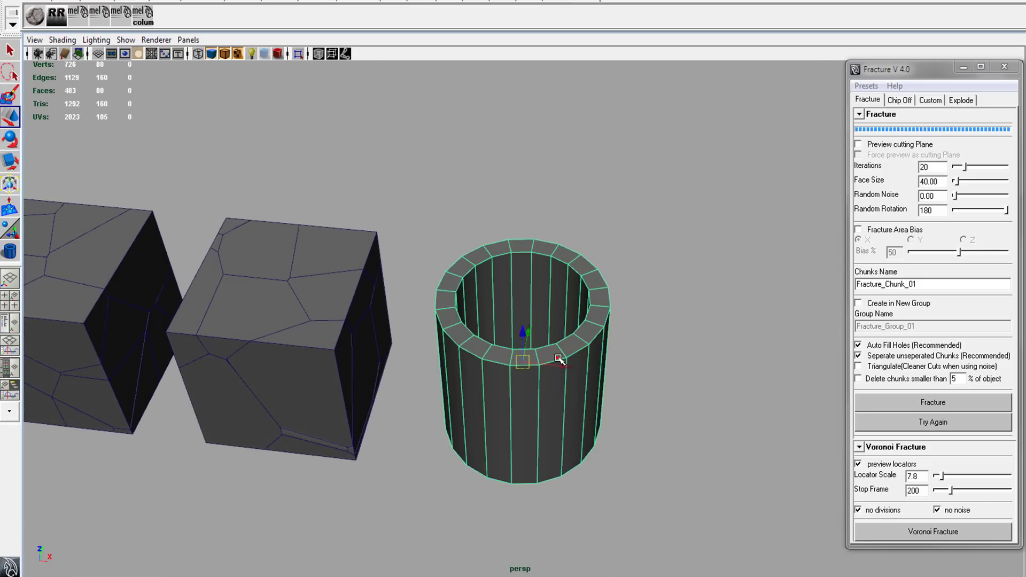
click(893, 466)
click(893, 468)
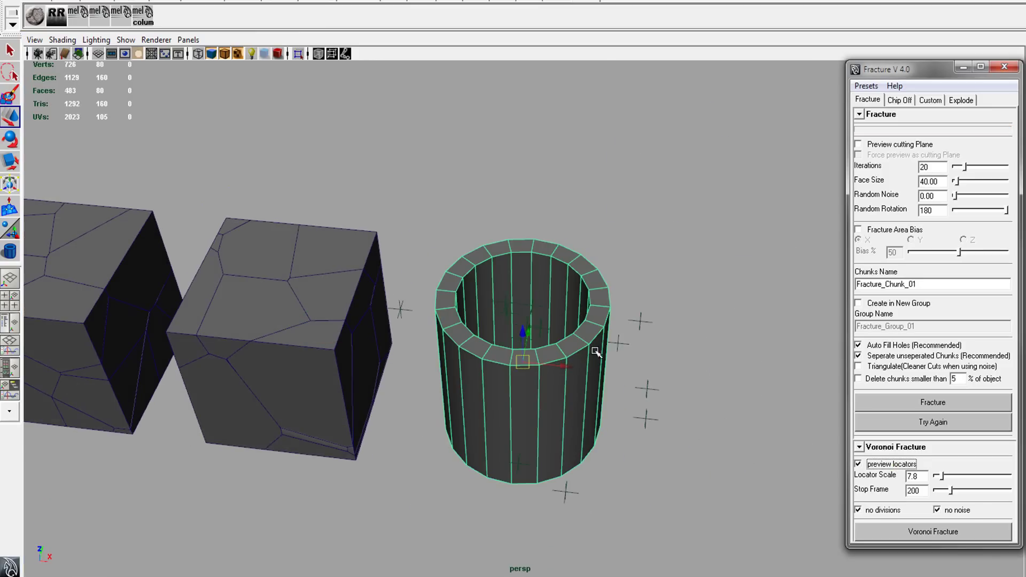
alt+drag(596, 353, 631, 366)
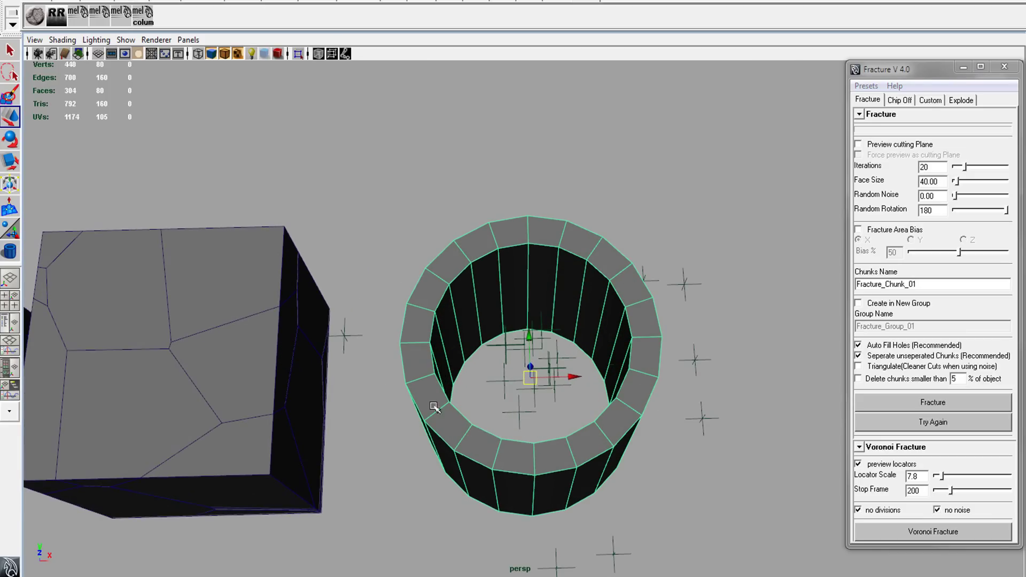
alt+drag(741, 363, 728, 410)
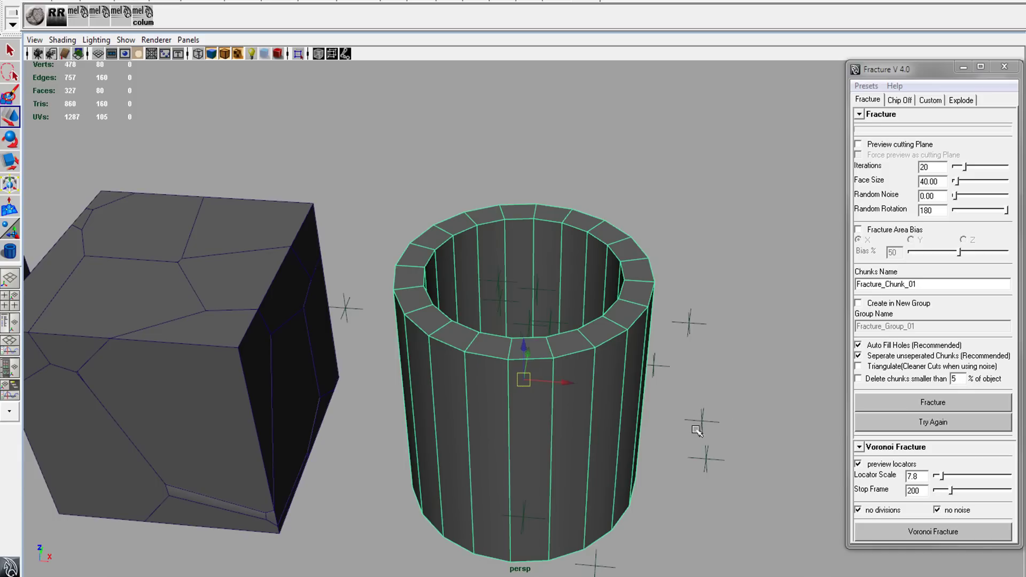
alt+drag(661, 375, 675, 328)
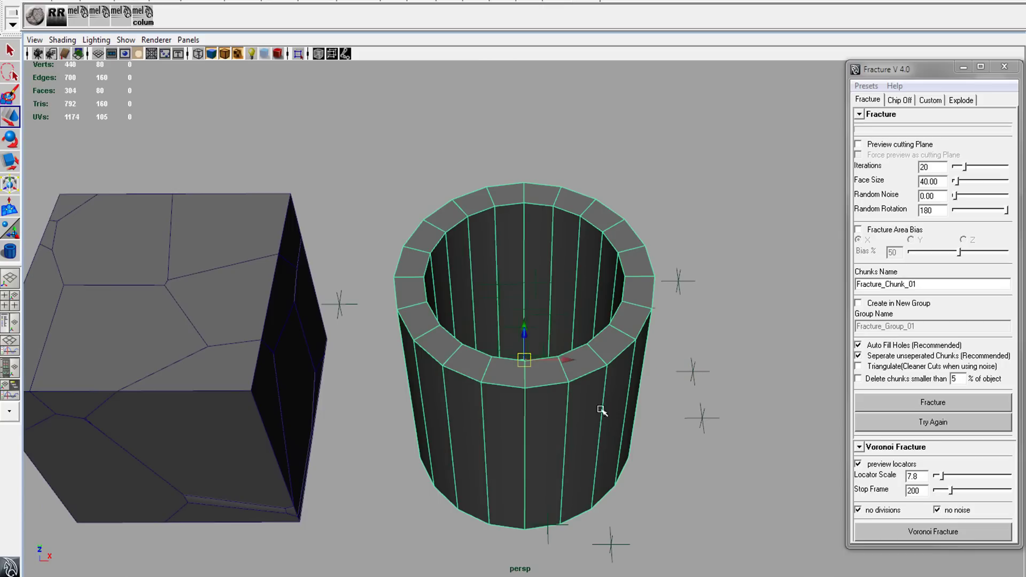
alt+drag(680, 374, 712, 379)
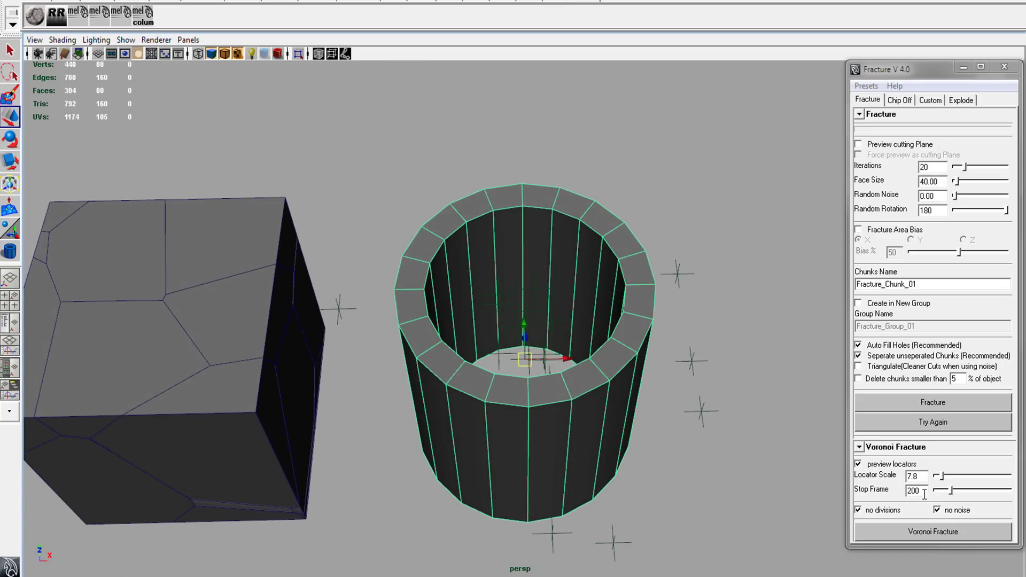
Lower the Voronoi stop frame to 10 for the hollow cylinder.
drag(948, 488, 936, 495)
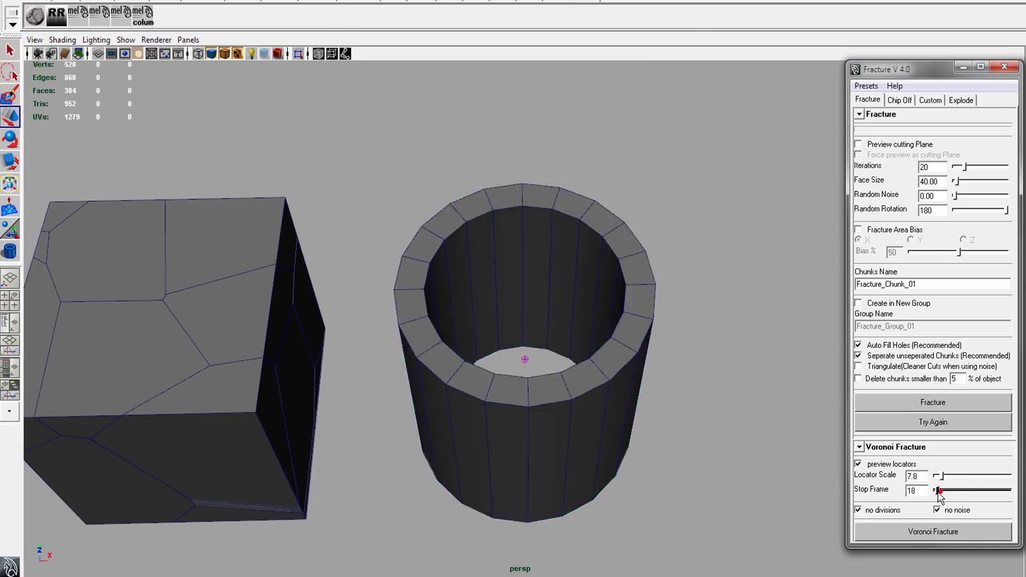
mouse_move(681, 470)
alt+mouse_down()
mouse_move(672, 454)
mouse_move(672, 503)
mouse_move(677, 454)
alt+mouse_up()
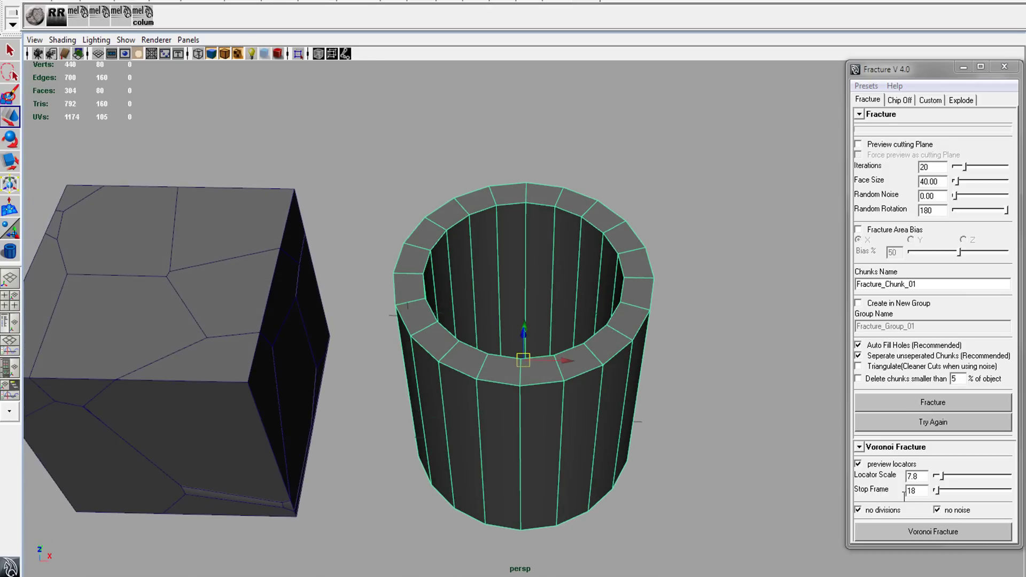
double_click(915, 489)
text(1)
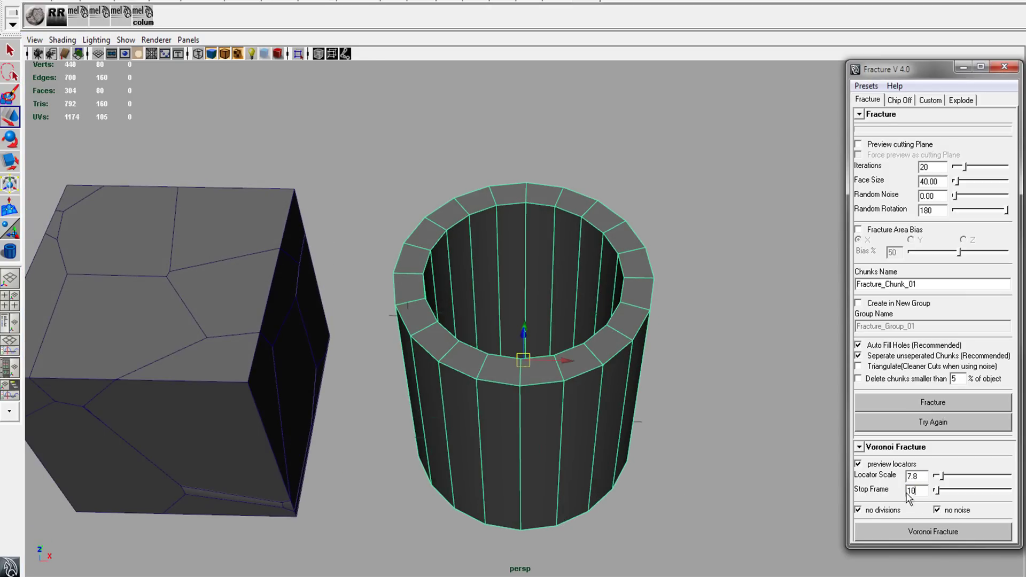
key(Return)
click(676, 422)
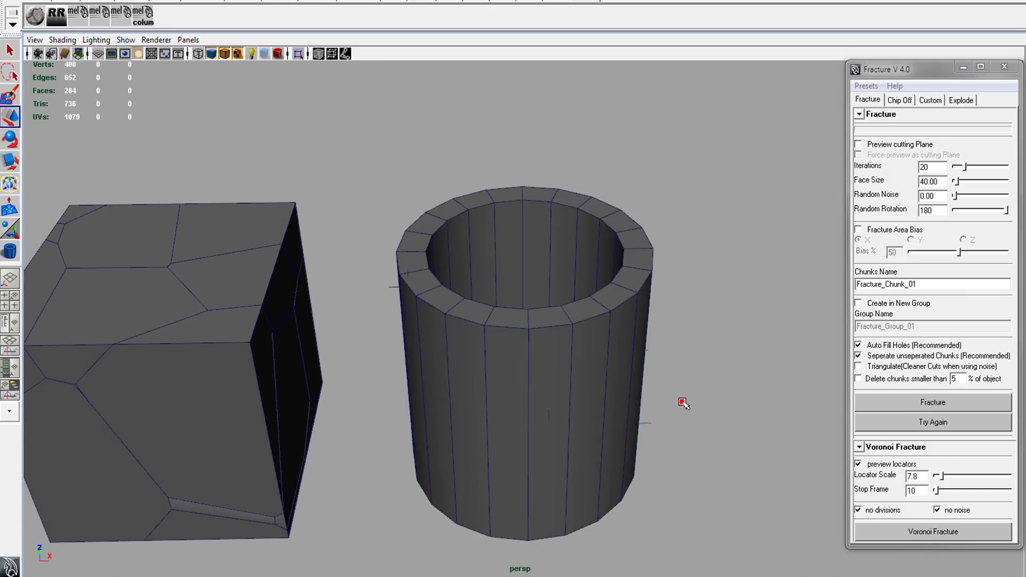
Reselect the hollow cylinder and Voronoi fracture it.
alt+drag(679, 404, 658, 387)
click(587, 329)
alt+drag(588, 331, 556, 382)
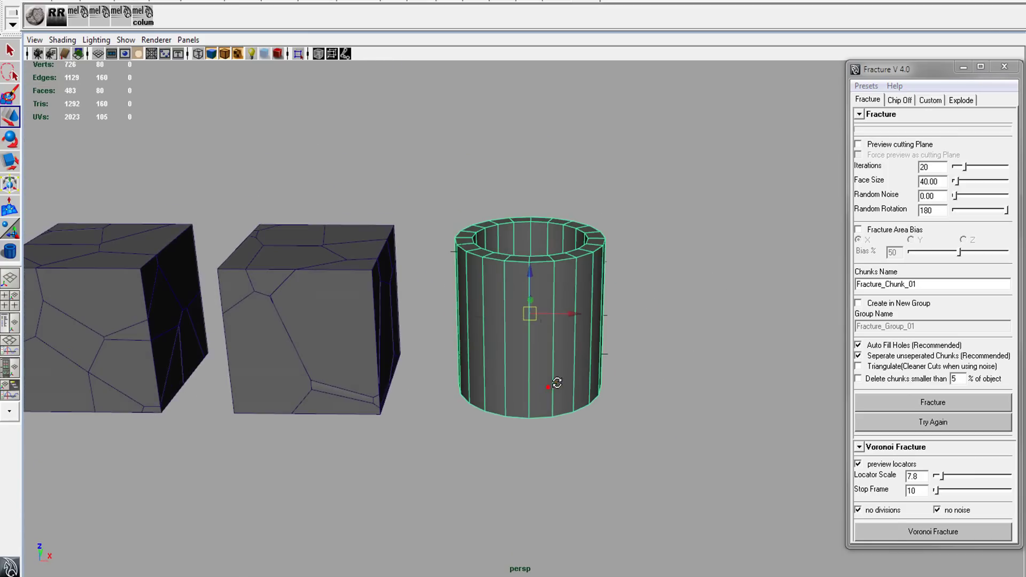
click(895, 529)
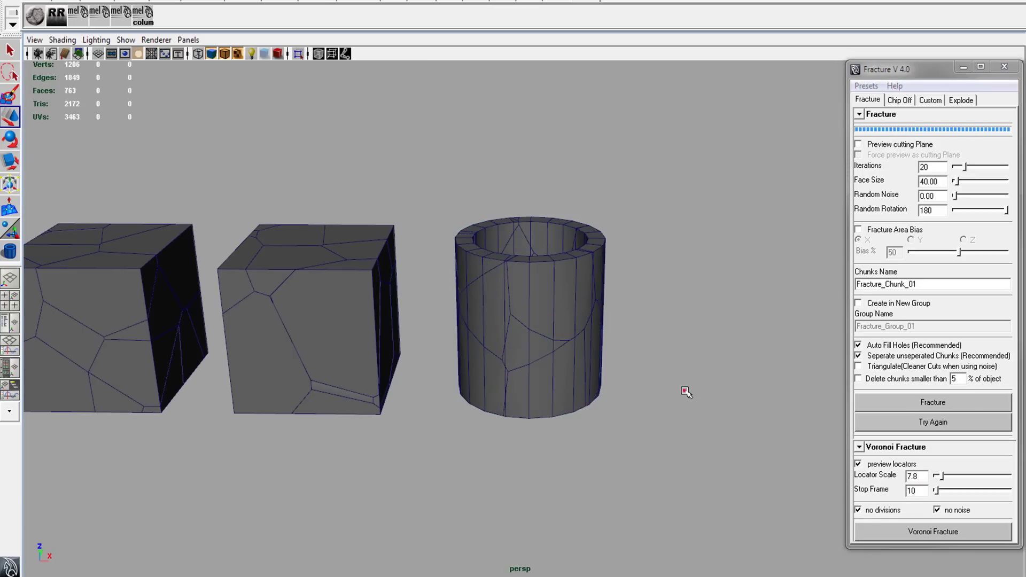
Examine the fracture patterns on the two cubes and the hollow cylinder from several angles.
alt+drag(635, 328, 544, 356)
alt+middle_drag(550, 343, 602, 389)
alt+right_drag(602, 389, 508, 387)
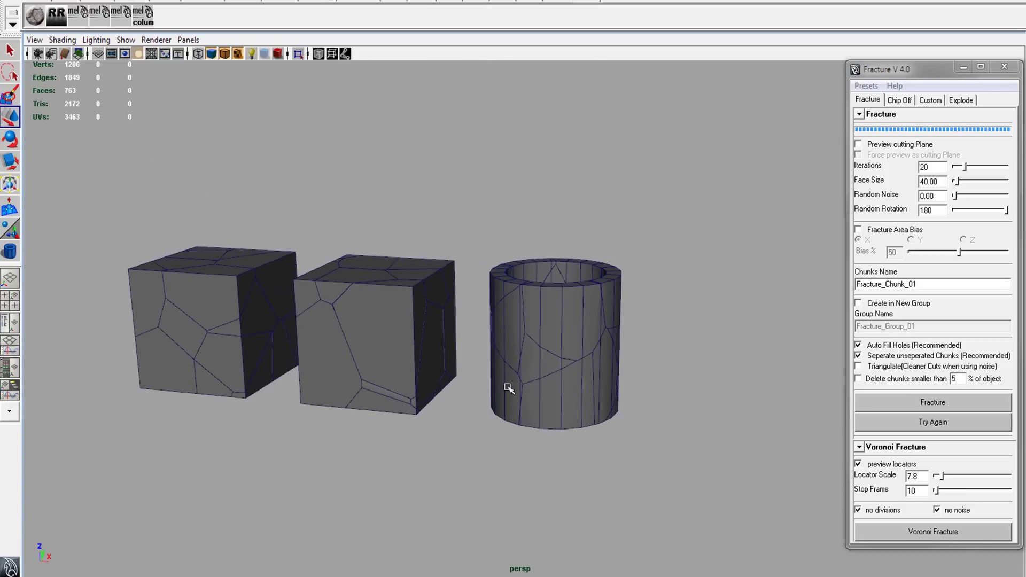
alt+drag(507, 387, 557, 383)
alt+middle_drag(557, 383, 637, 363)
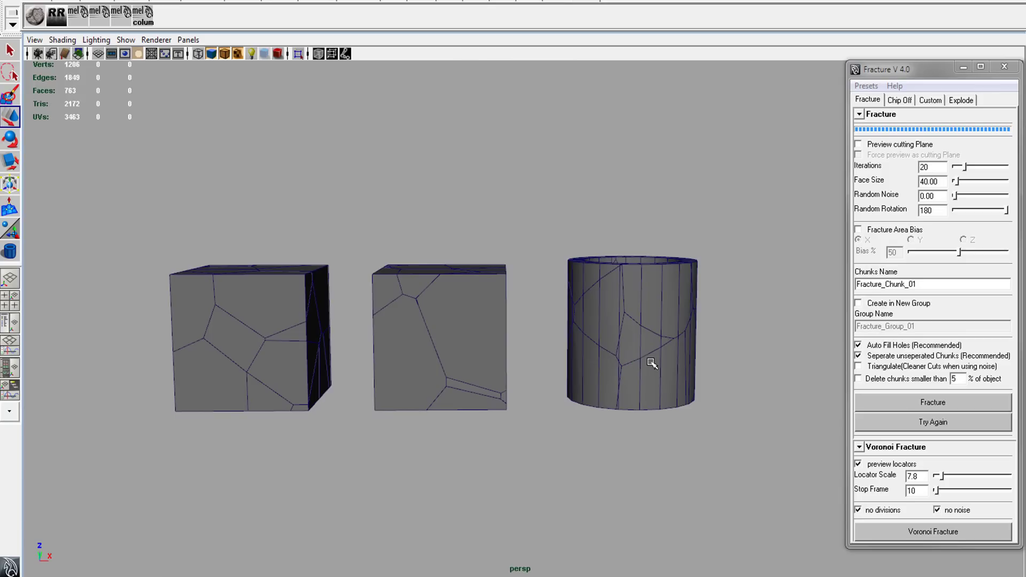
alt+drag(650, 364, 647, 365)
alt+middle_drag(711, 411, 684, 406)
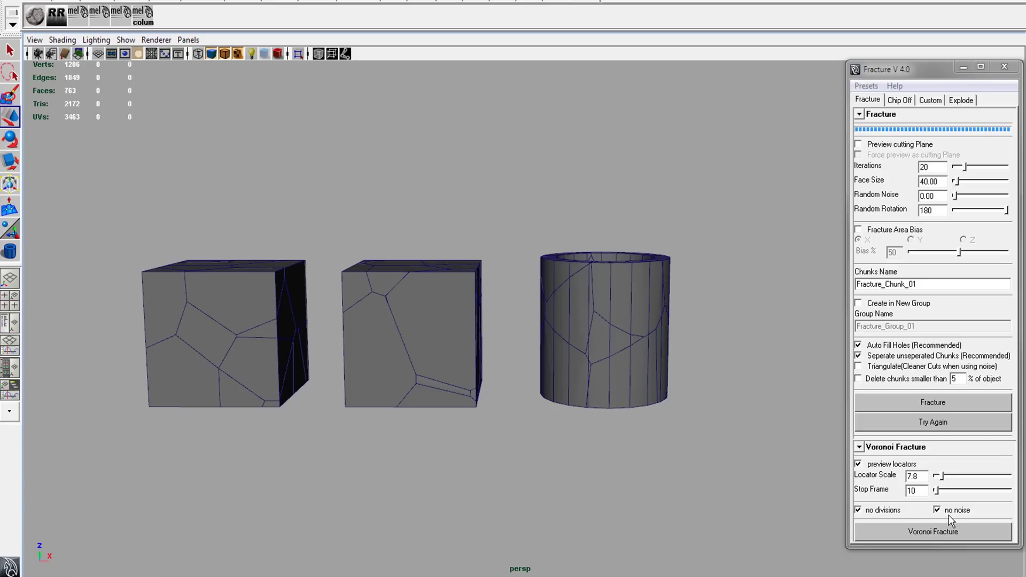
Inspect the cuts across the cubes' top faces and around the hollow cylinder's wall from low, raised and close-up viewpoints.
alt+drag(645, 414, 649, 423)
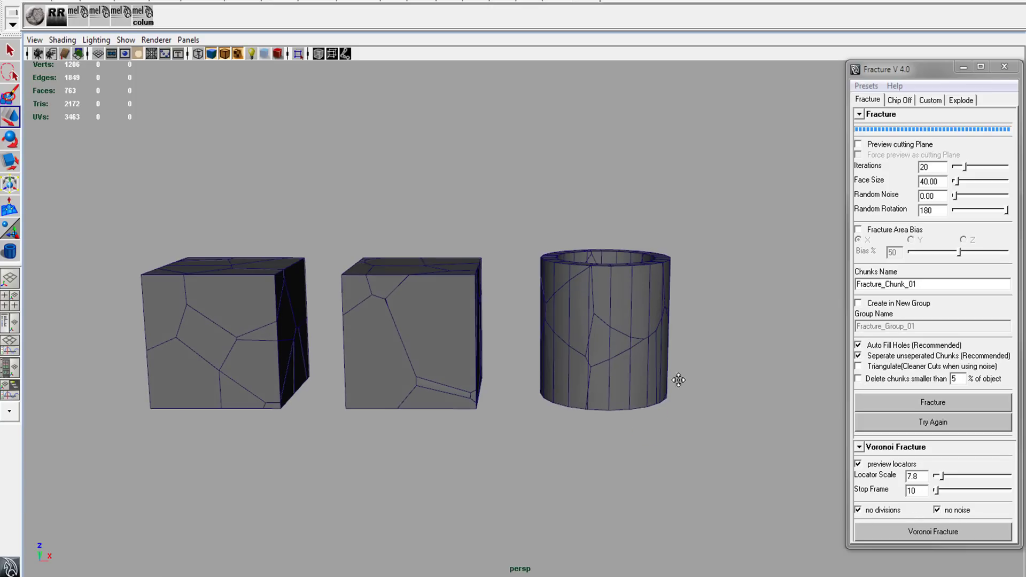
alt+middle_drag(678, 380, 643, 394)
alt+right_drag(643, 394, 673, 393)
alt+drag(672, 392, 659, 407)
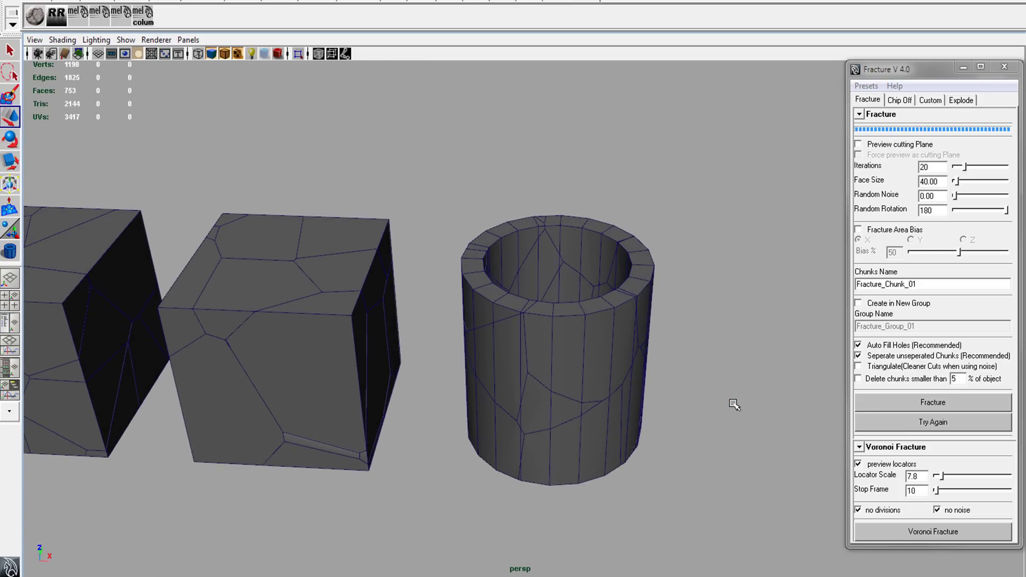
alt+middle_drag(614, 395, 681, 394)
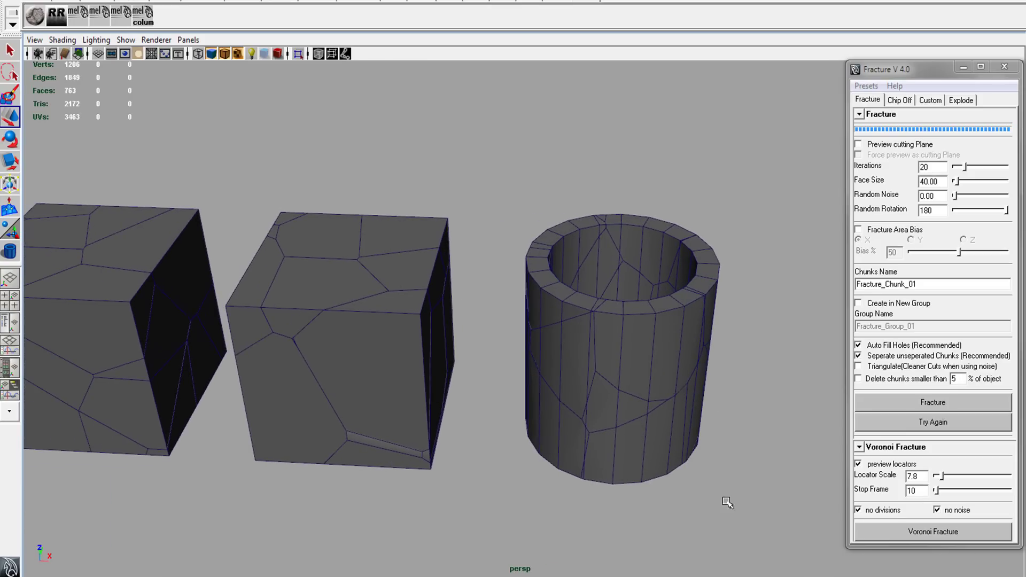
alt+drag(610, 420, 618, 407)
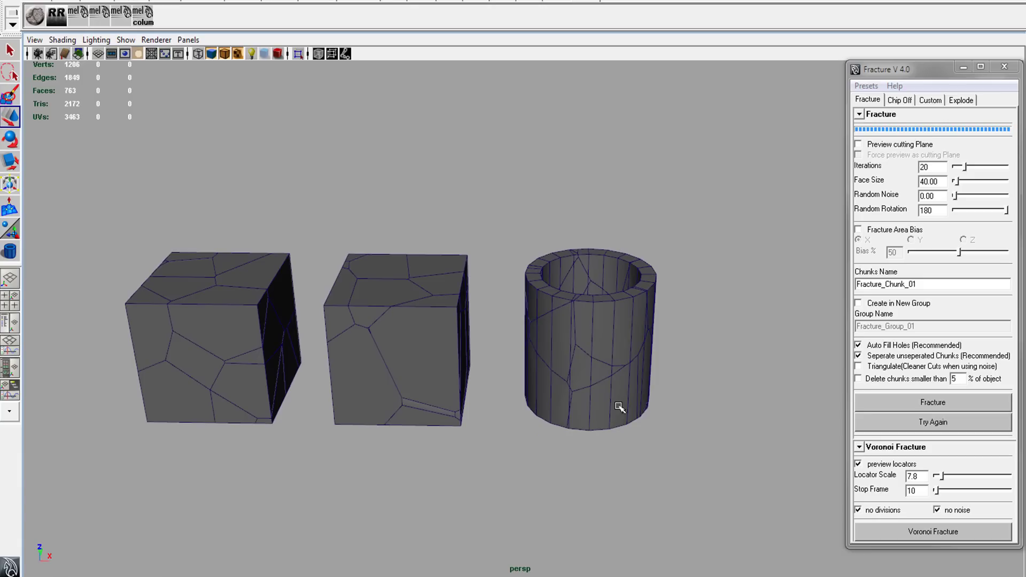
alt+drag(723, 427, 659, 419)
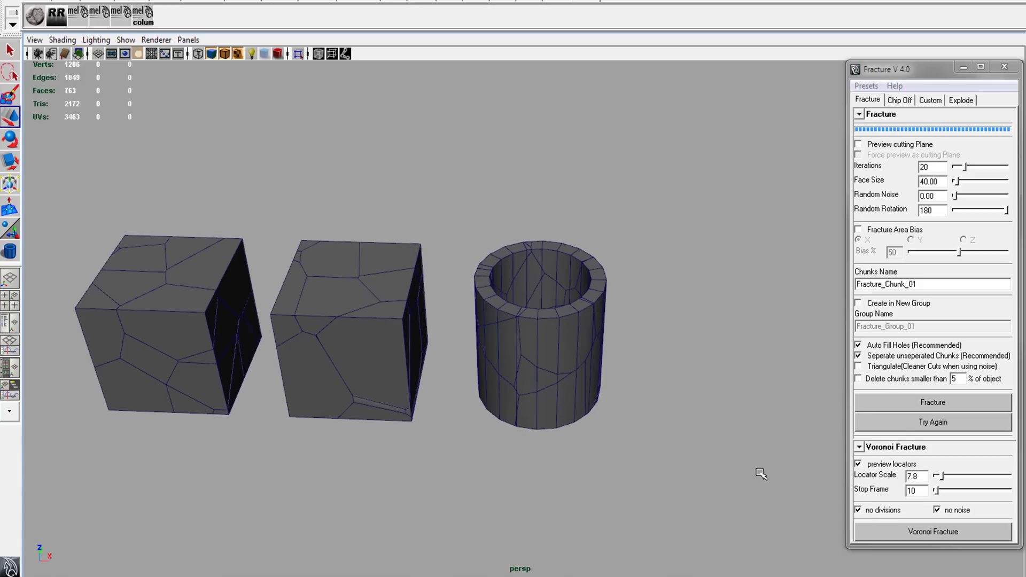
key(space)
click(603, 337)
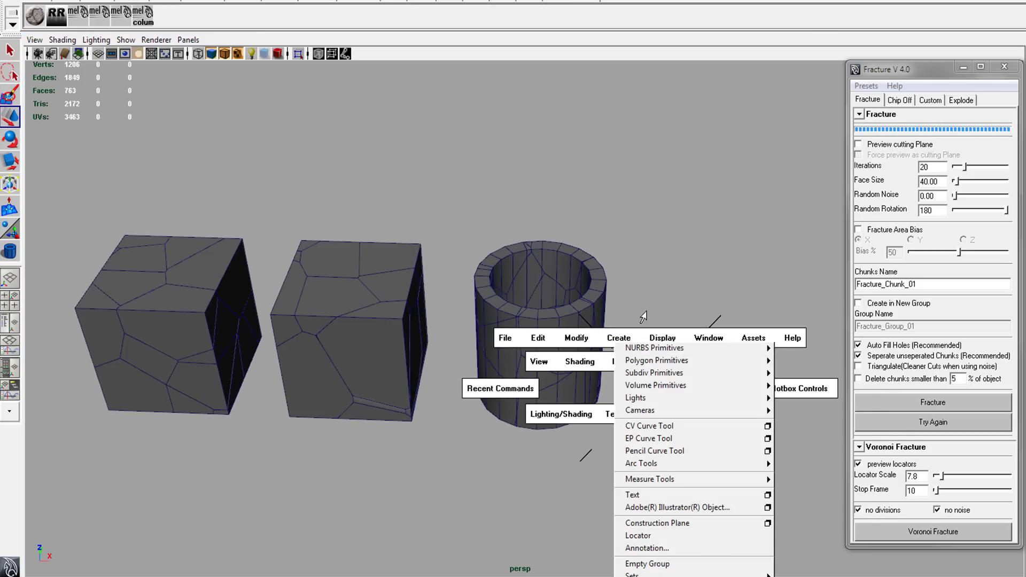
Select the large front chunk and the adjacent lower front chunk of the middle cube and Voronoi fracture them further.
click(407, 341)
alt+middle_drag(407, 341, 512, 381)
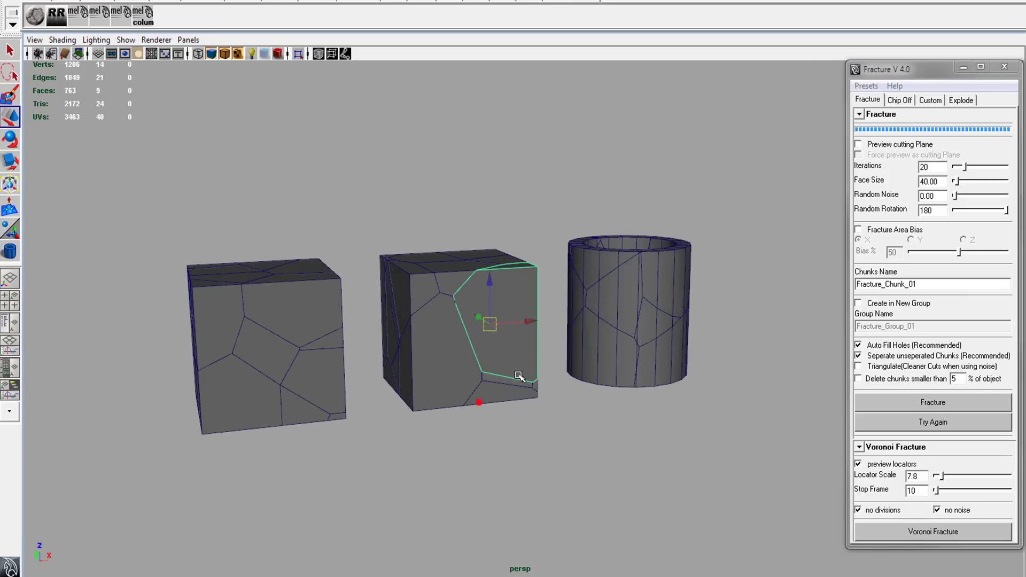
shift+click(436, 347)
mouse_move(458, 423)
alt+mouse_down()
mouse_move(431, 372)
mouse_move(488, 367)
mouse_move(431, 449)
mouse_move(461, 433)
alt+mouse_up()
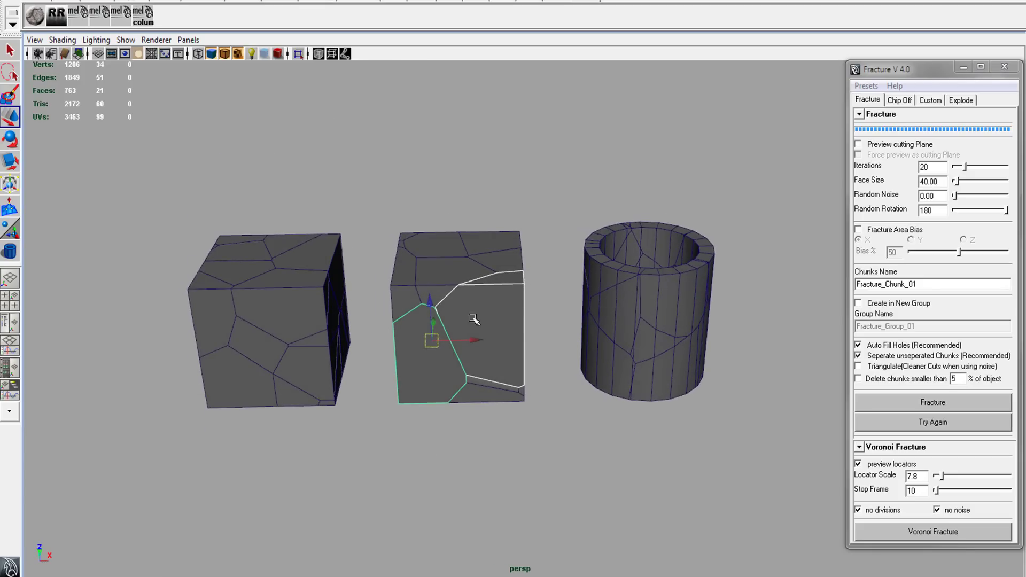
click(920, 535)
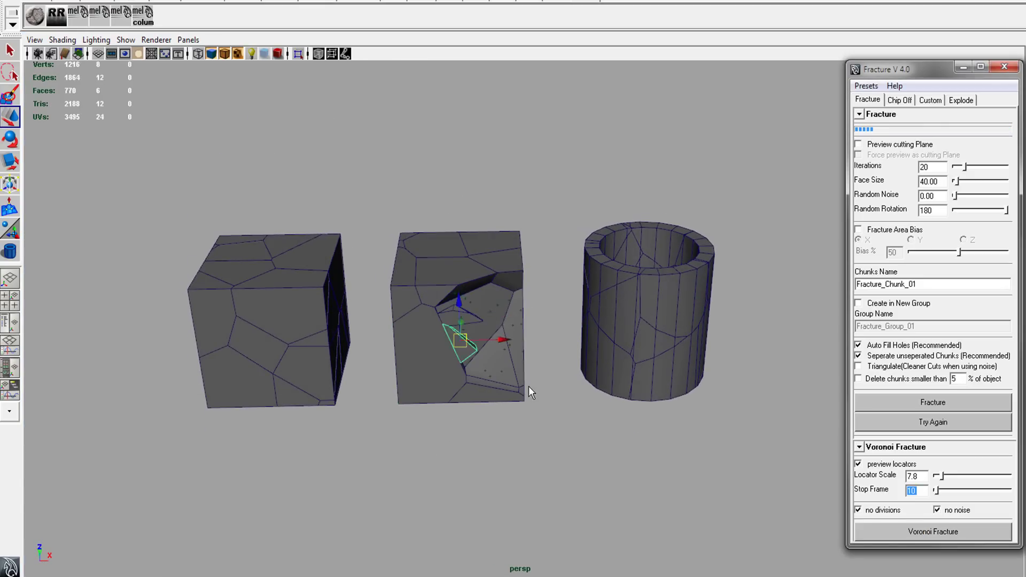